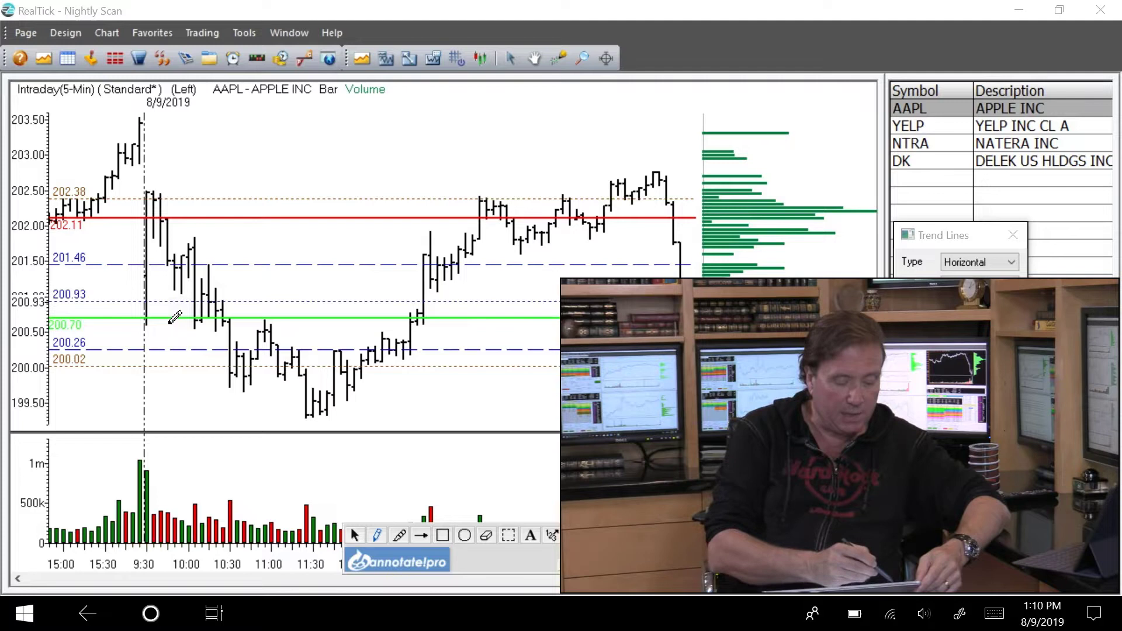
# - Pen-mark AAPL's 9:30 opening move in red, circle the opening highs near the 202.38 line, and clear the ink
pyautogui.moveTo(111, 345); pyautogui.dragTo(122, 268)
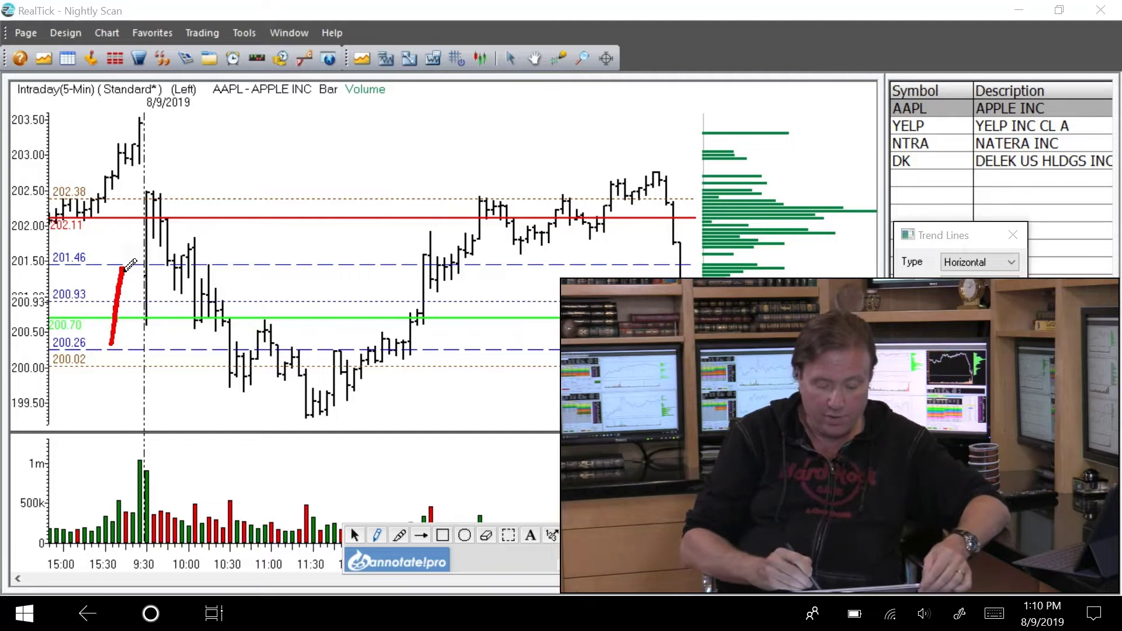
pyautogui.press('Escape')
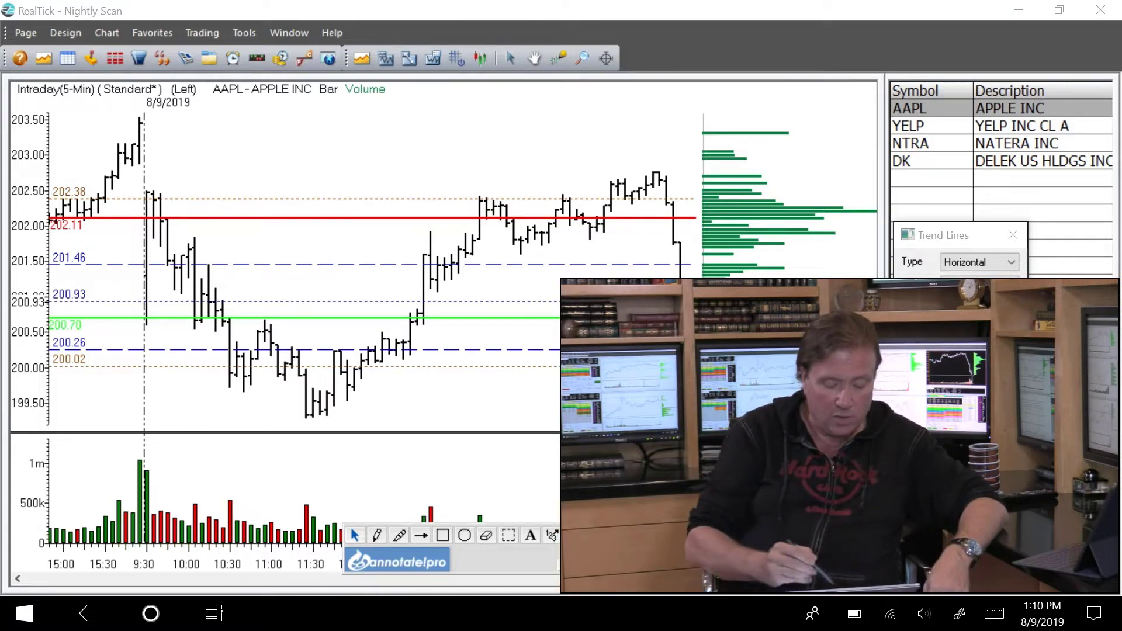
pyautogui.click(377, 535)
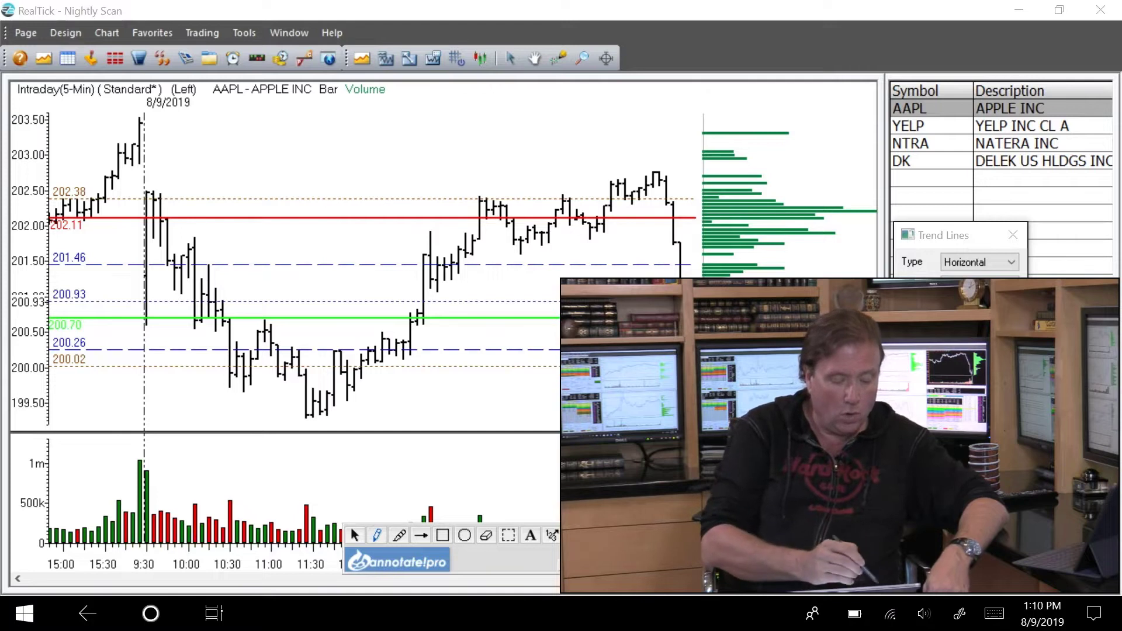
pyautogui.moveTo(123, 250); pyautogui.dragTo(150, 259)
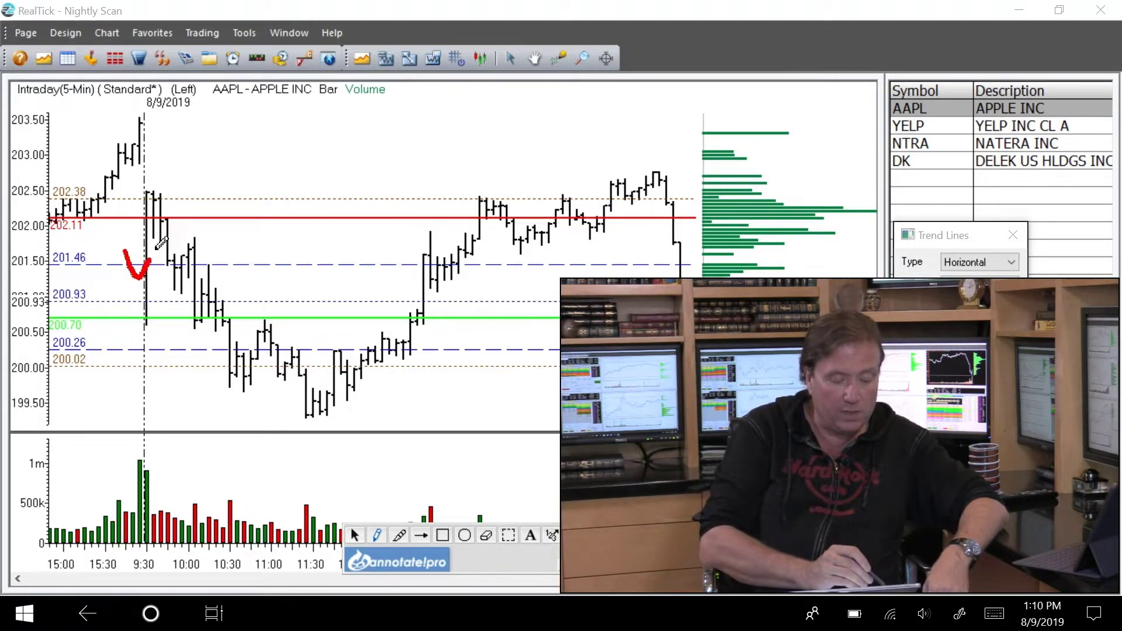
pyautogui.moveTo(160, 188)
pyautogui.mouseDown()
pyautogui.moveTo(153, 181)
pyautogui.moveTo(164, 197)
pyautogui.mouseUp()
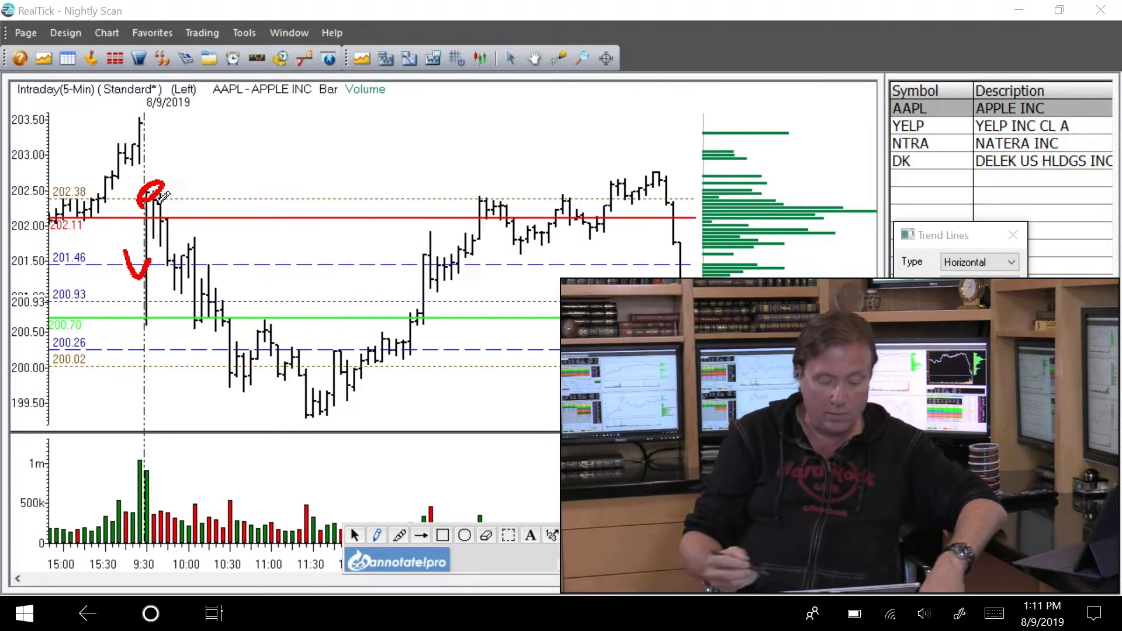
pyautogui.press('Escape')
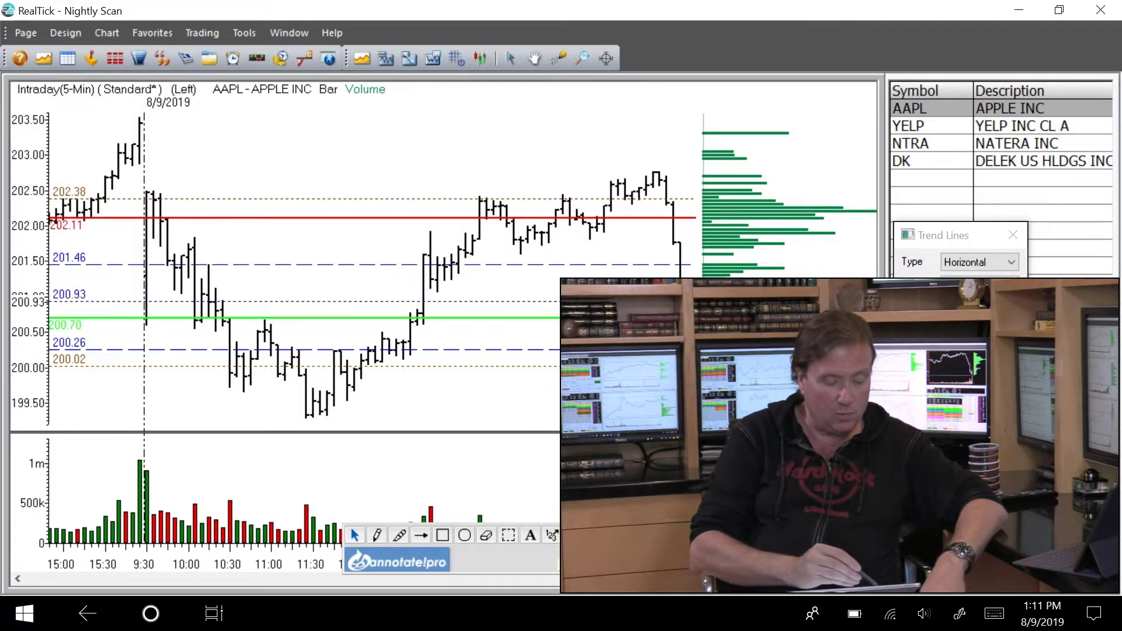
# - Add a horizontal trend line at 201.88 on the AAPL chart, pen-mark the bounce near 201.46 before 10:00, and clear the ink
pyautogui.moveTo(196, 208); pyautogui.dragTo(196, 234)
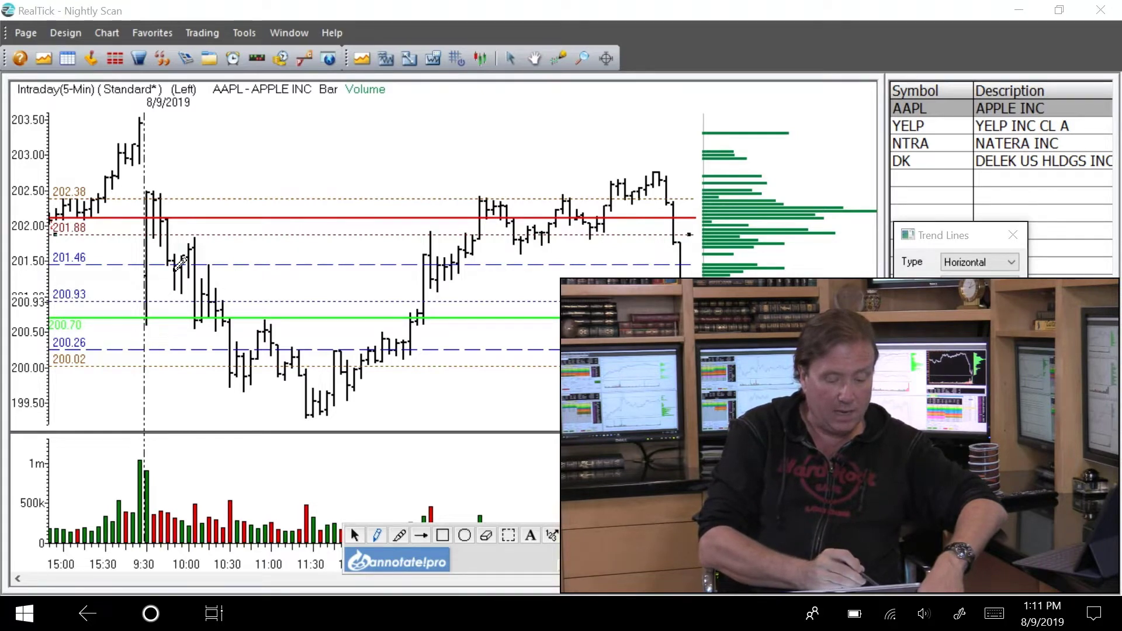
pyautogui.moveTo(167, 258)
pyautogui.mouseDown()
pyautogui.moveTo(185, 268)
pyautogui.moveTo(198, 240)
pyautogui.mouseUp()
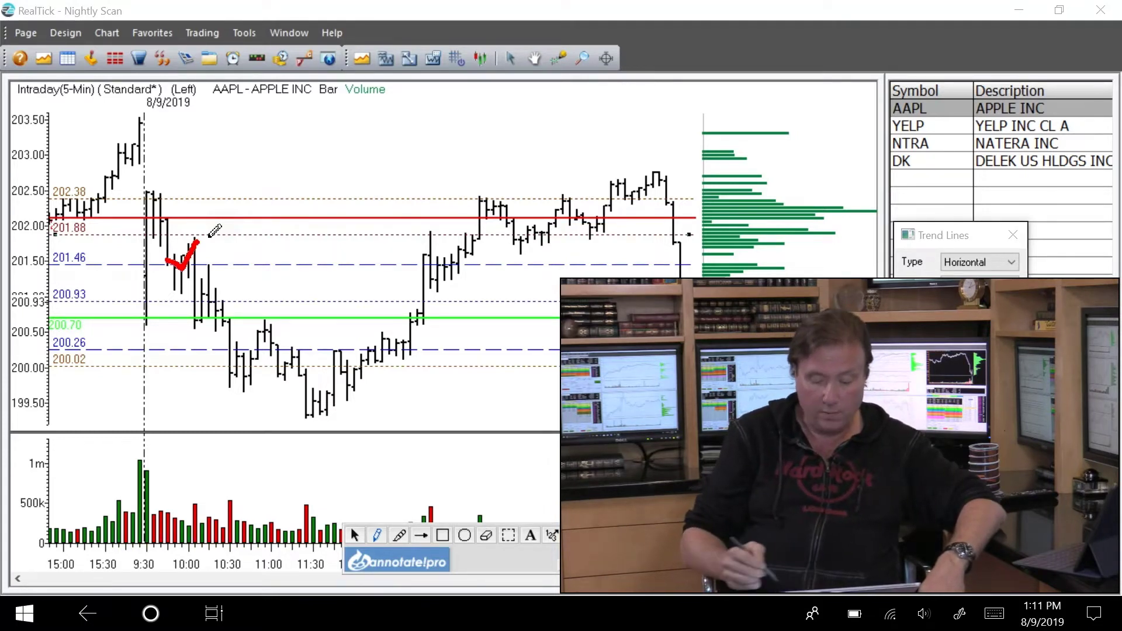
pyautogui.click(354, 535)
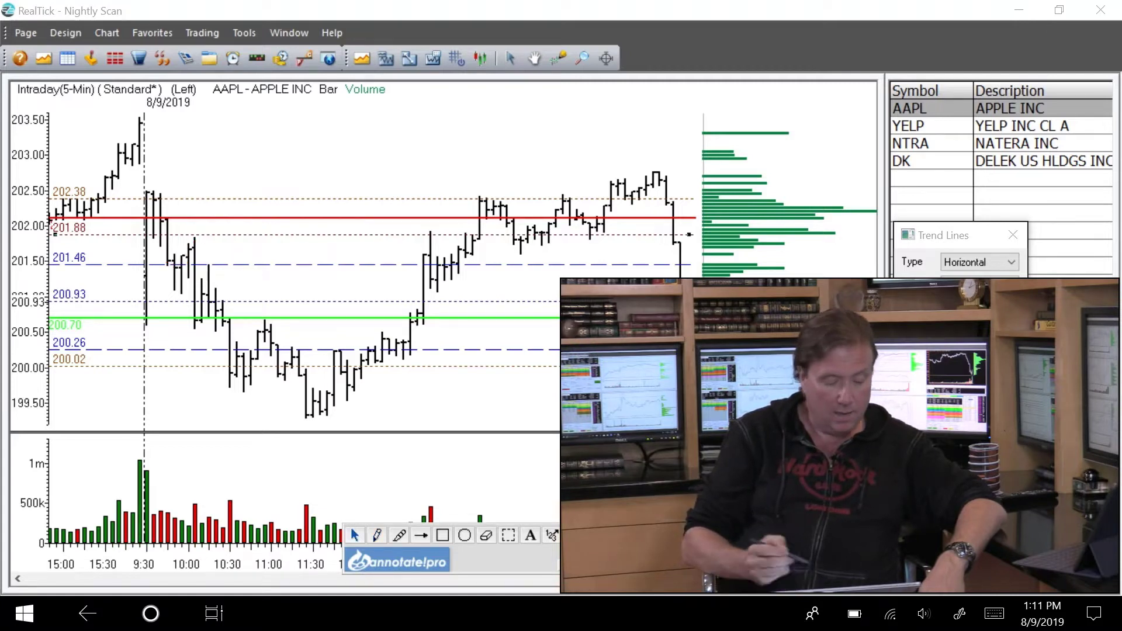
# - Draw a red pen arrow down AAPL's bar after 10:00 from 201.88 to the 200.70 line and mark the following high near 201.46
pyautogui.click(377, 536)
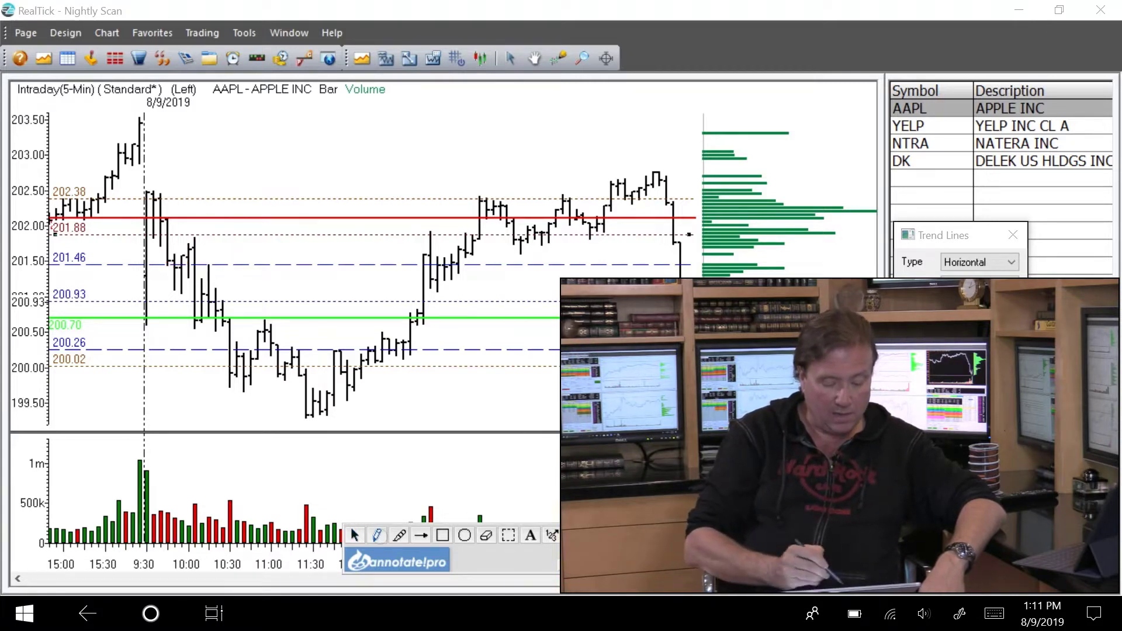
pyautogui.moveTo(202, 232)
pyautogui.mouseDown()
pyautogui.moveTo(196, 327)
pyautogui.moveTo(203, 316)
pyautogui.mouseUp()
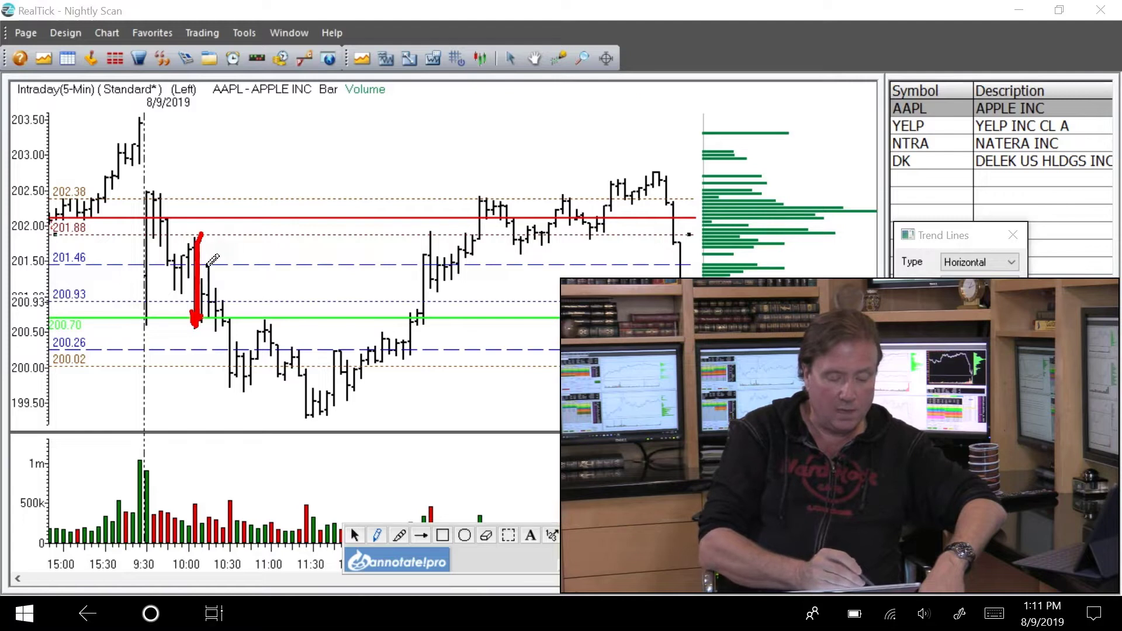
pyautogui.moveTo(209, 259); pyautogui.dragTo(214, 257)
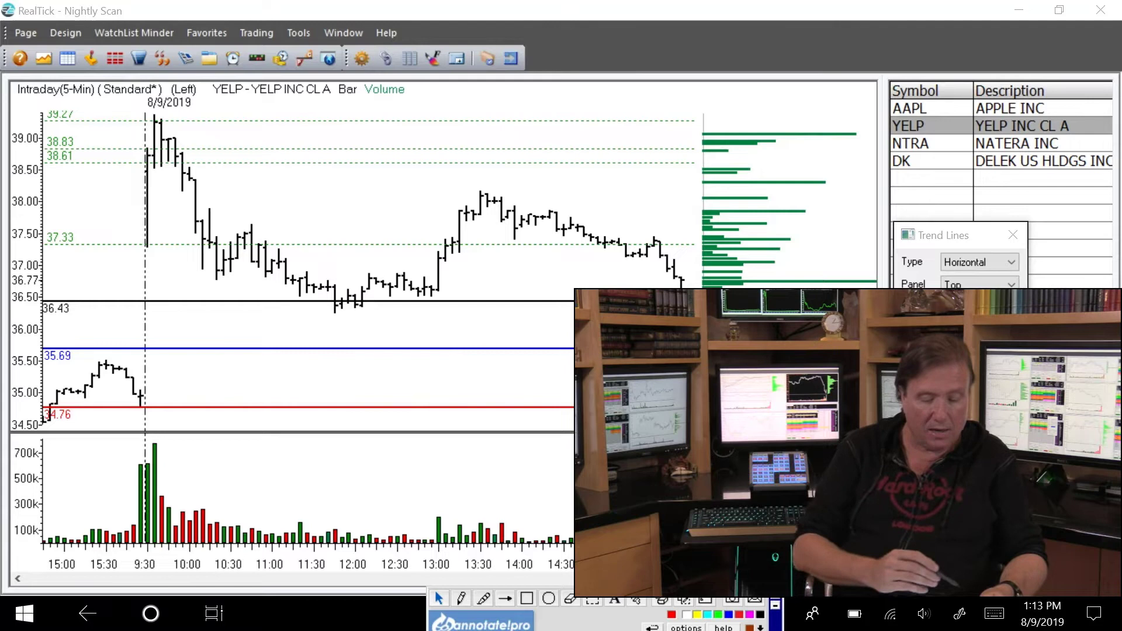
# - Draw a red pen arrow up YELP's opening gap from about 35.50 to the 37.33 line, and clear the ink
pyautogui.click(461, 598)
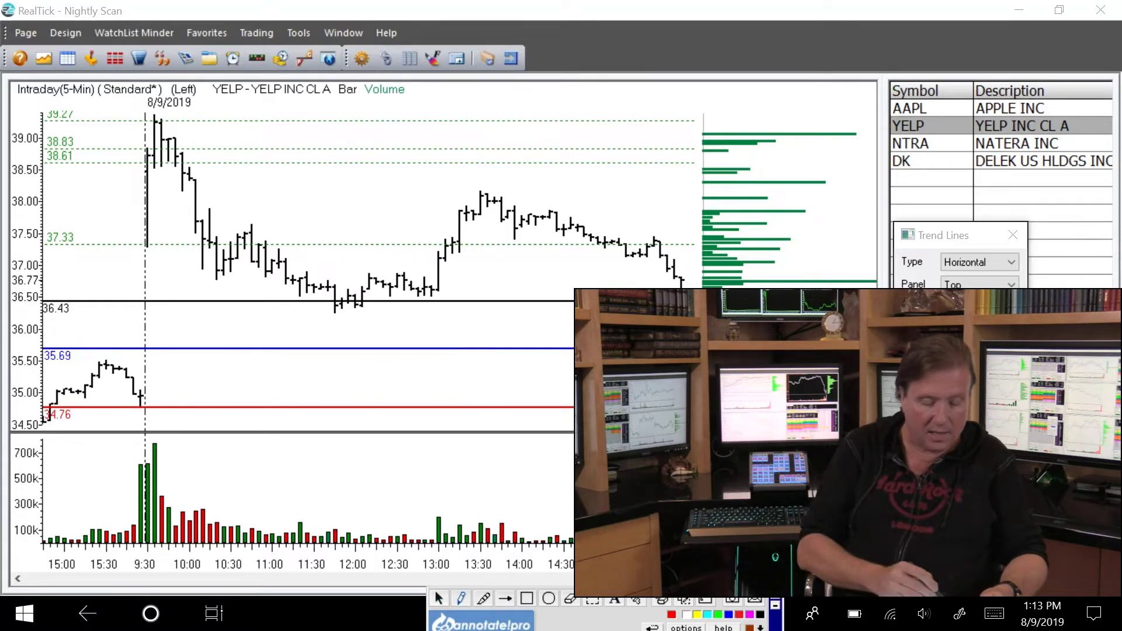
pyautogui.moveTo(127, 369)
pyautogui.mouseDown()
pyautogui.moveTo(131, 280)
pyautogui.moveTo(148, 275)
pyautogui.mouseUp()
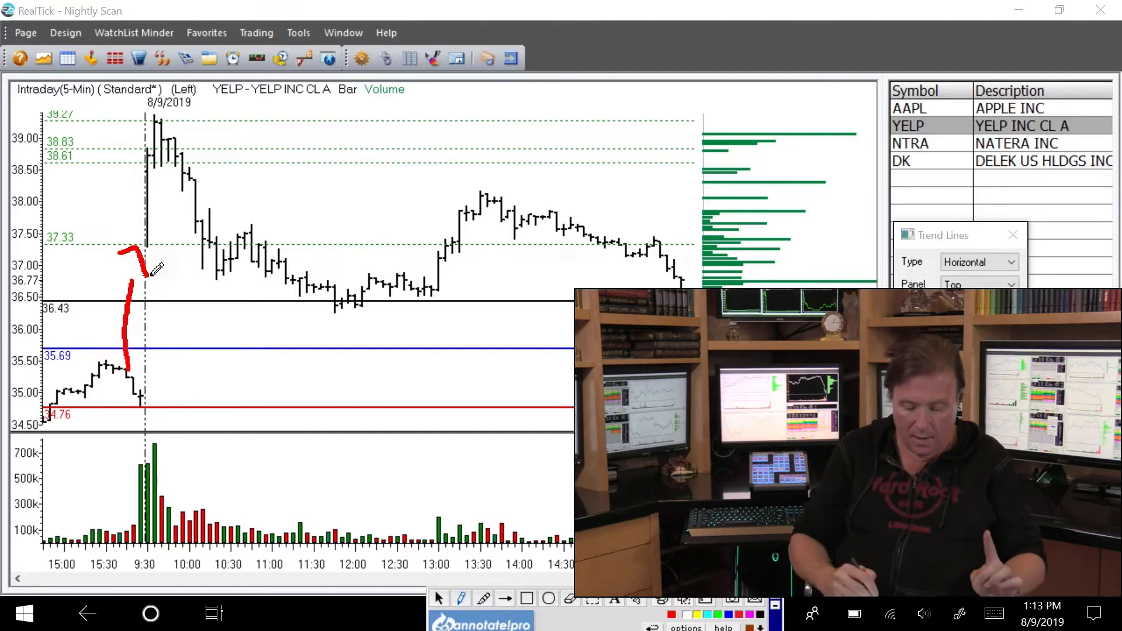
pyautogui.press('Escape')
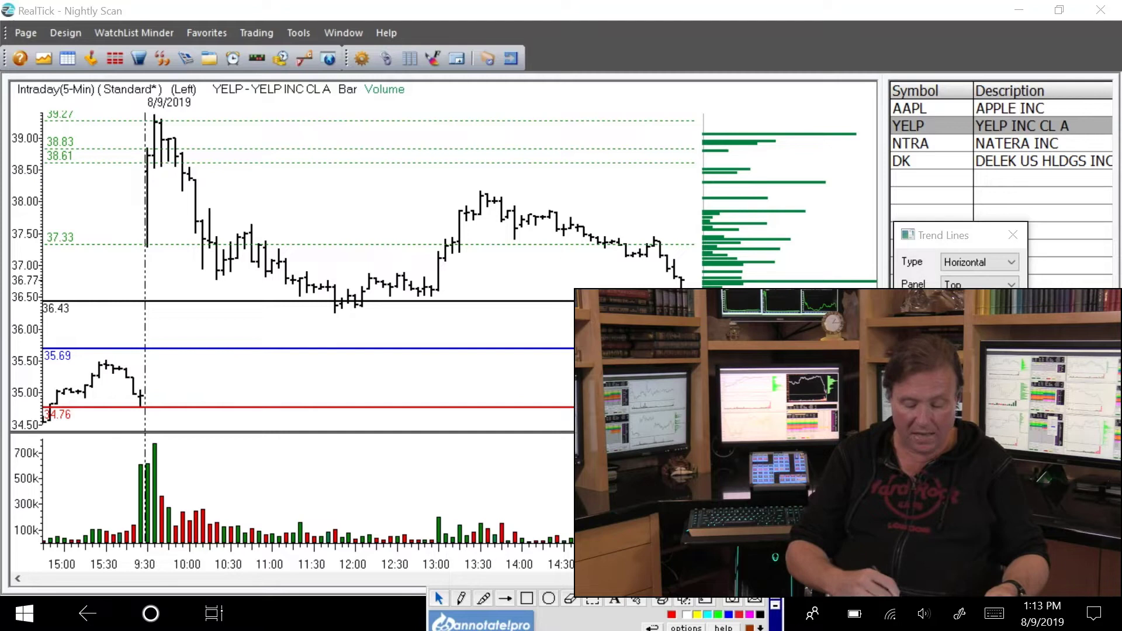
# - Circle YELP's opening high at the 39.27 line, pen-mark the bars between 38.83 and 38.61, and clear the ink
pyautogui.moveTo(168, 122); pyautogui.dragTo(150, 118)
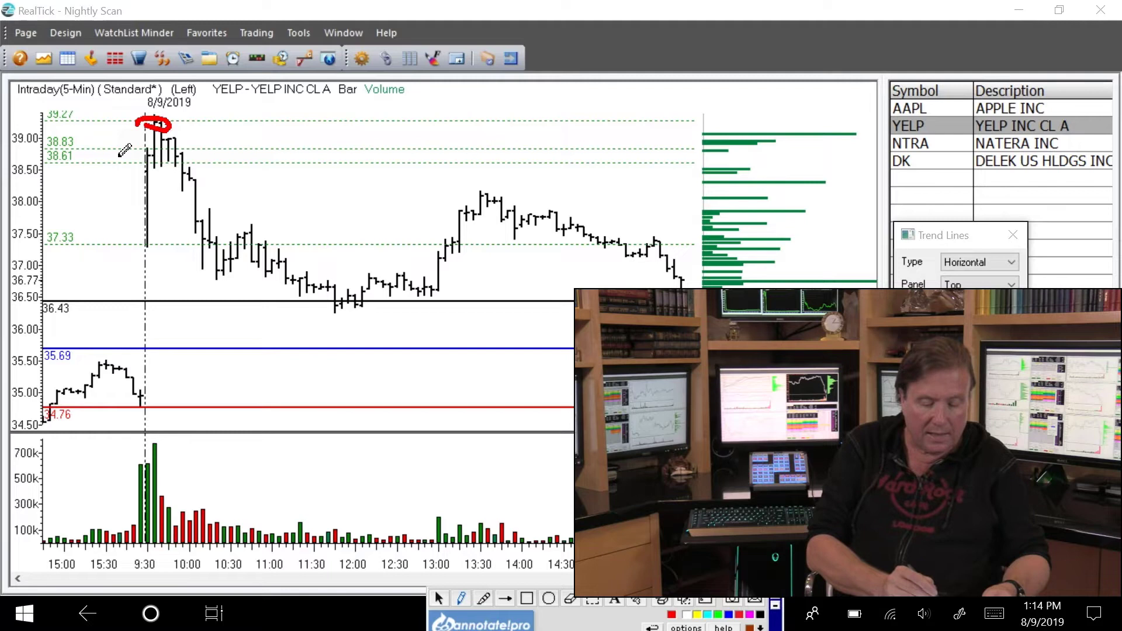
pyautogui.moveTo(140, 159); pyautogui.dragTo(160, 151)
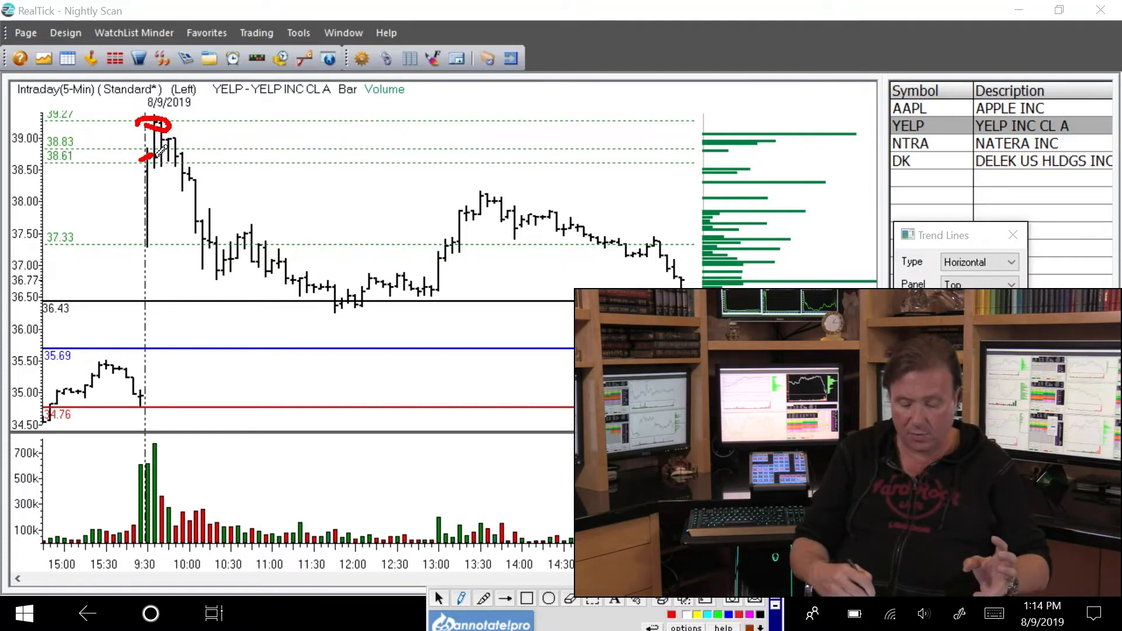
pyautogui.press('Escape')
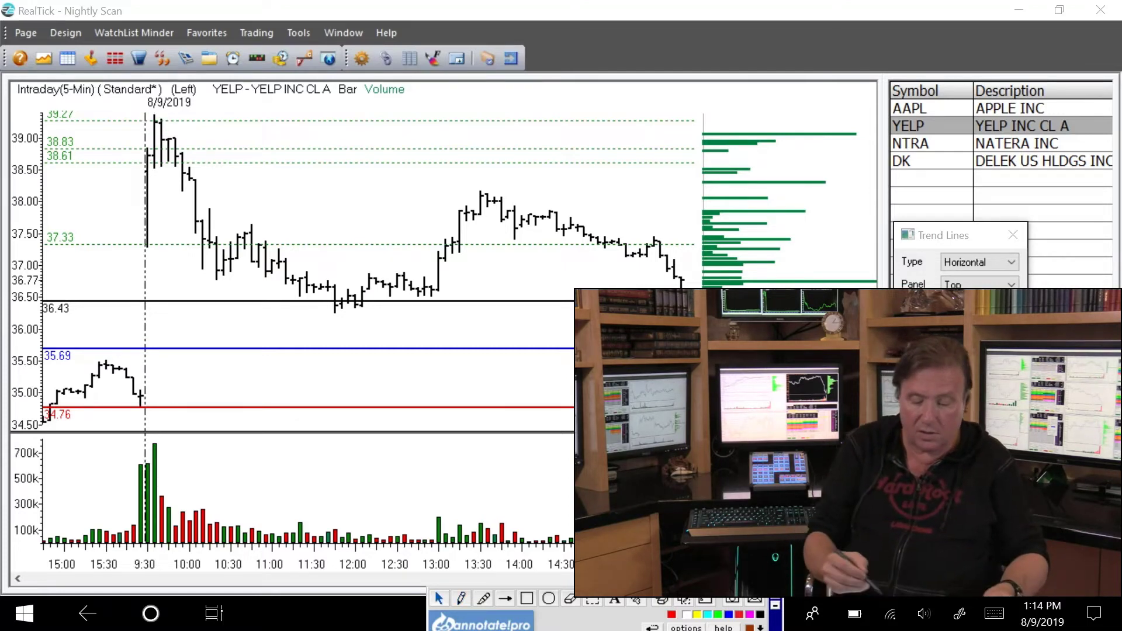
# - Pen-mark YELP's lows at 37.33 and 38.61, the noon low around 36.43, and the 10:30 price action near 37.33
pyautogui.click(840, 280)
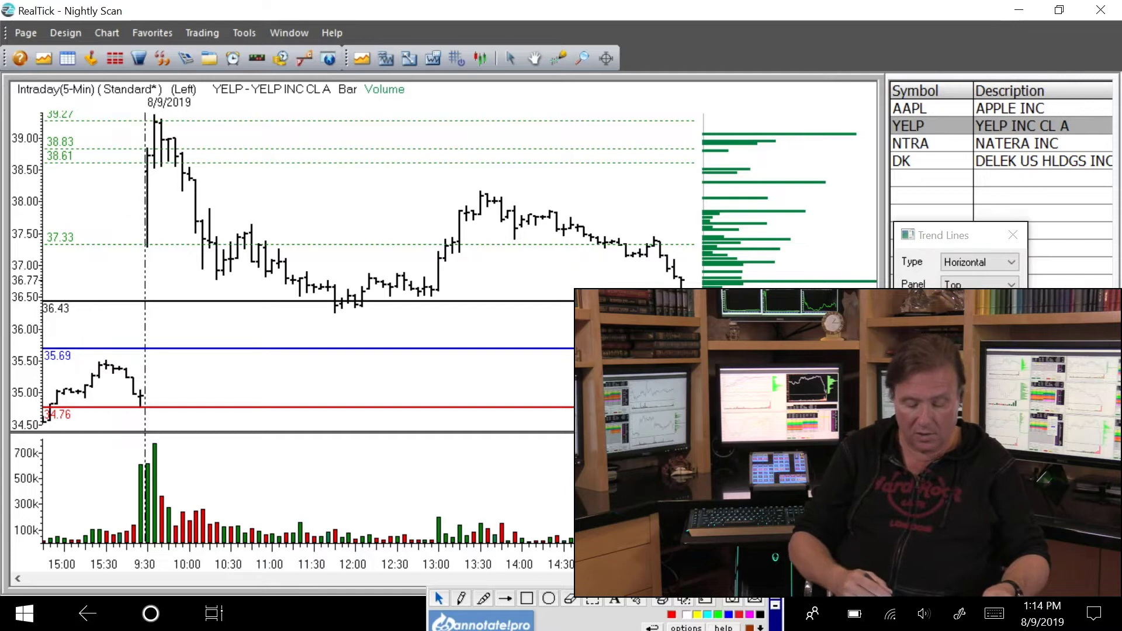
pyautogui.click(461, 598)
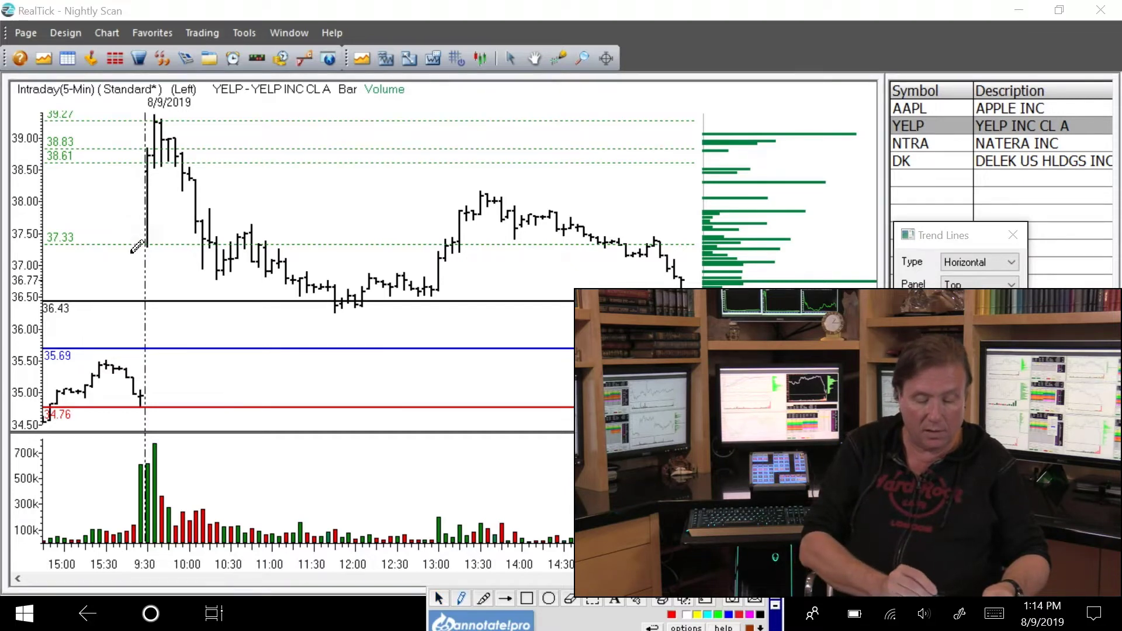
pyautogui.moveTo(136, 246); pyautogui.dragTo(147, 248)
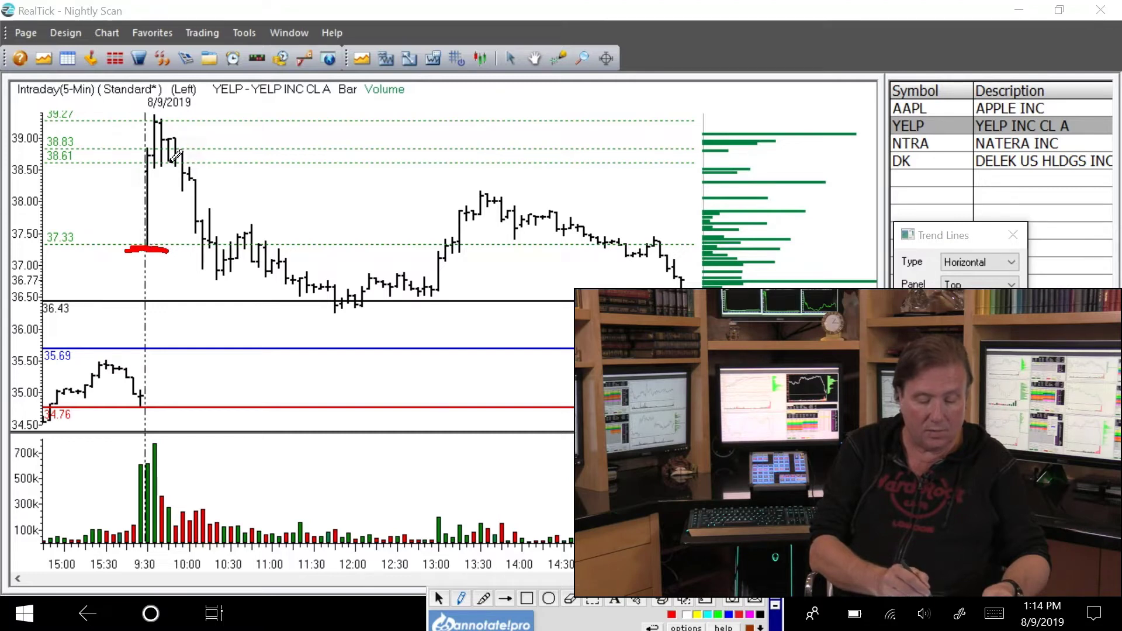
pyautogui.moveTo(165, 160); pyautogui.dragTo(183, 164)
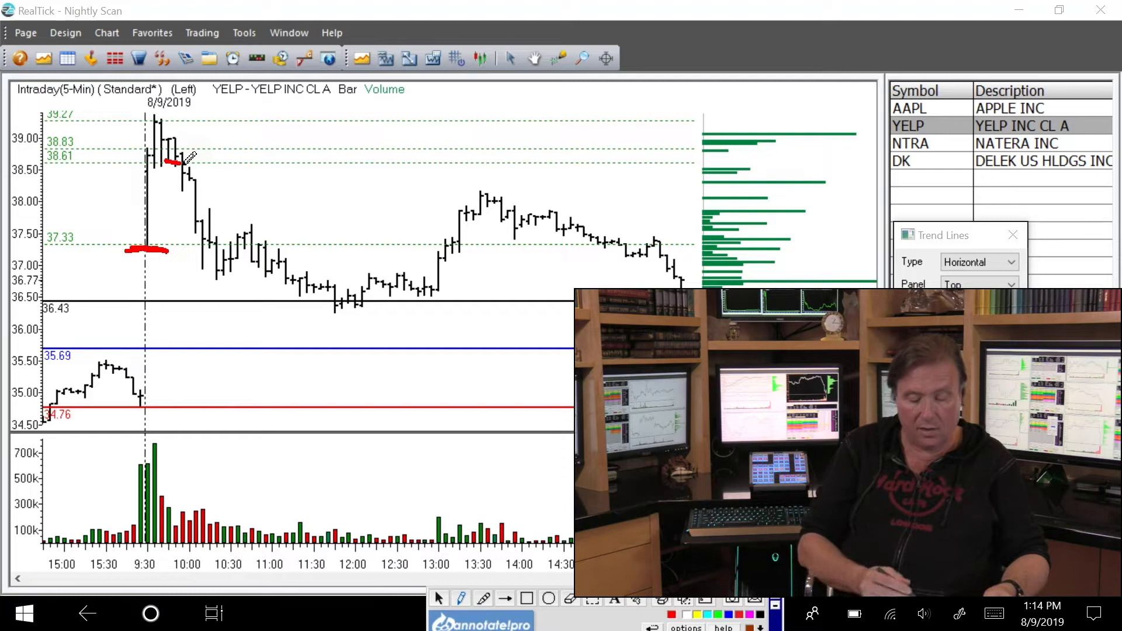
pyautogui.moveTo(353, 317); pyautogui.dragTo(313, 320)
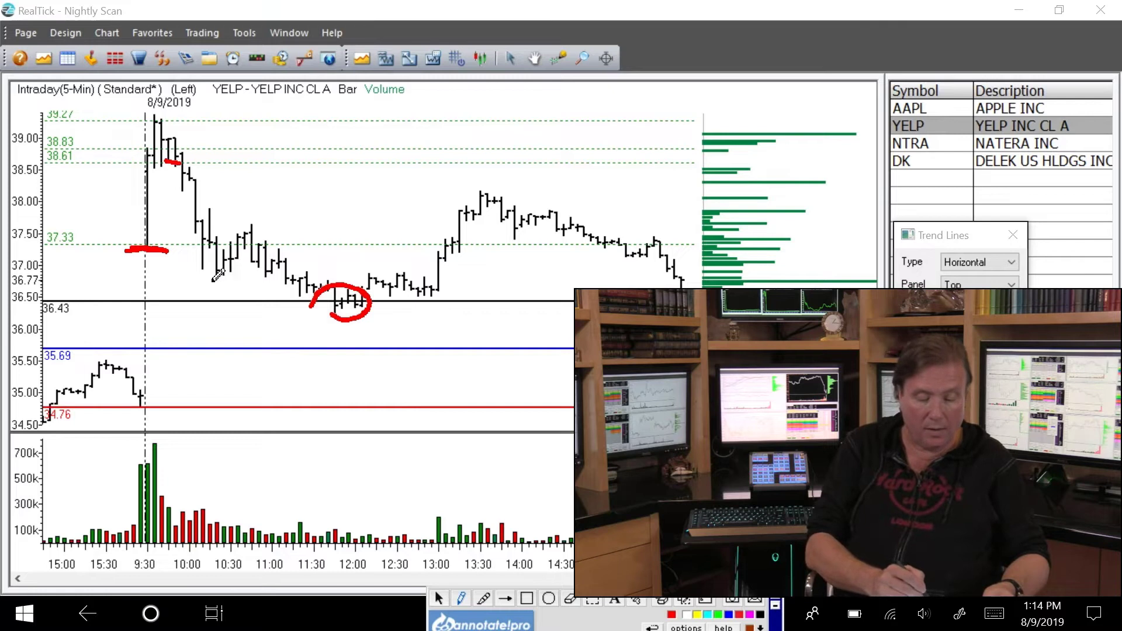
pyautogui.moveTo(201, 258)
pyautogui.mouseDown()
pyautogui.moveTo(209, 282)
pyautogui.moveTo(244, 237)
pyautogui.mouseUp()
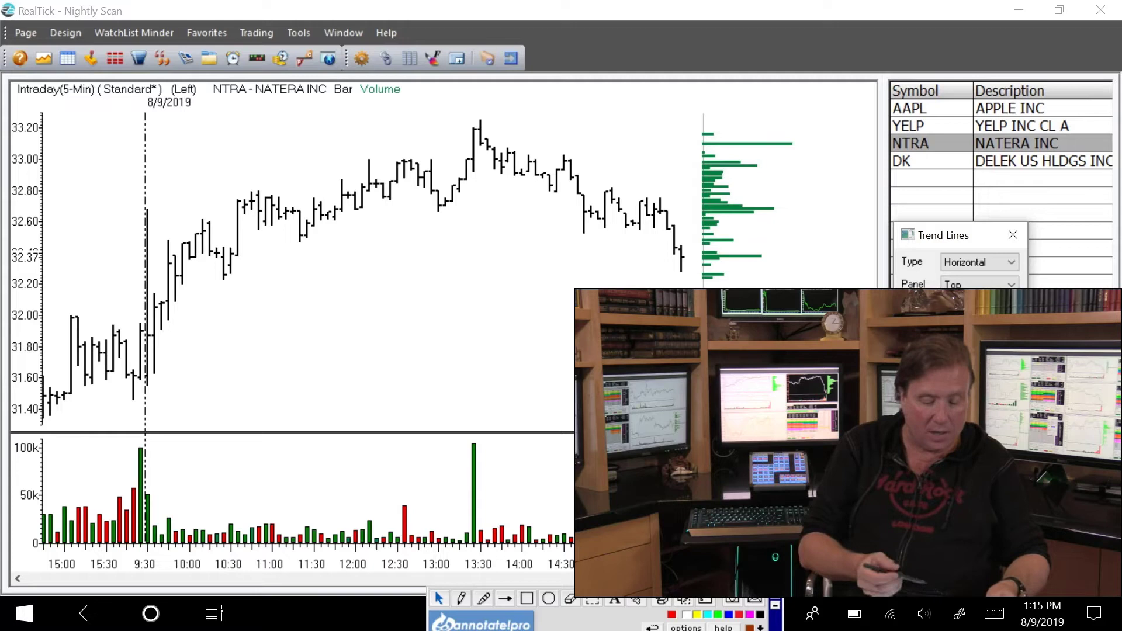
# - Place a horizontal trend line at 32.00 on the NTRA chart, circle the opening bars crossing it in red, and clear the ink
pyautogui.moveTo(159, 297); pyautogui.dragTo(160, 307)
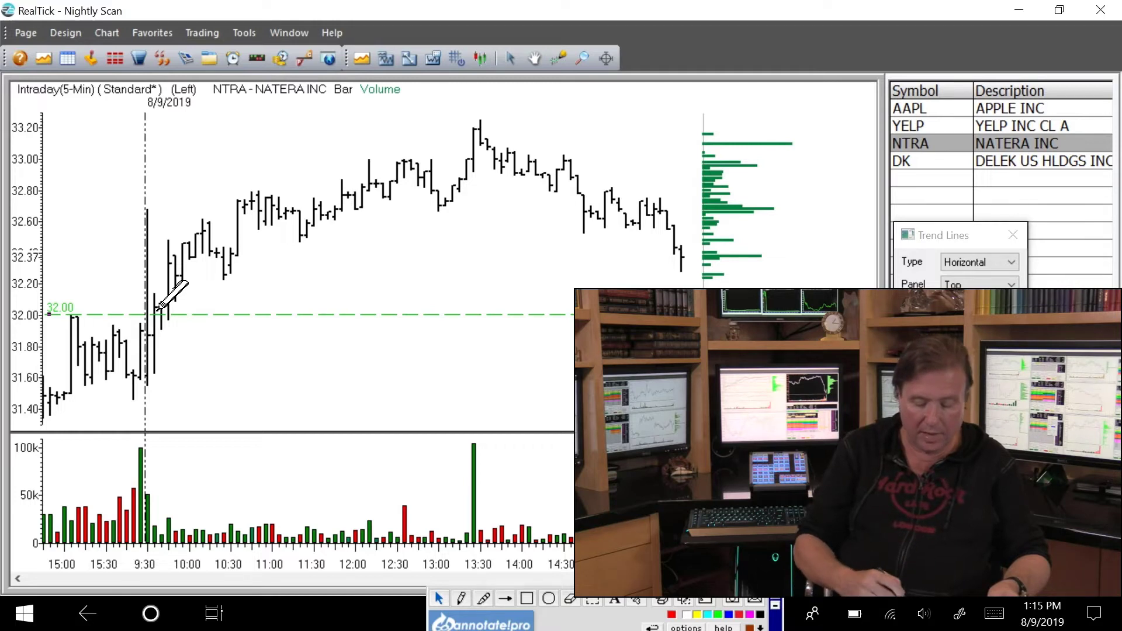
pyautogui.moveTo(128, 322); pyautogui.dragTo(142, 338)
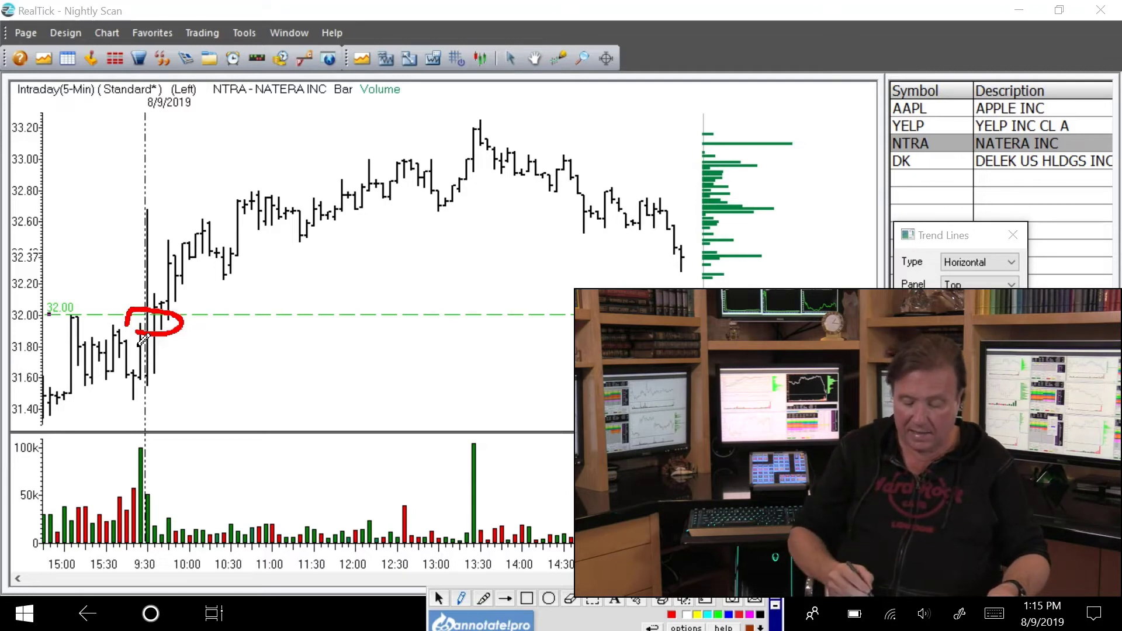
pyautogui.click(438, 598)
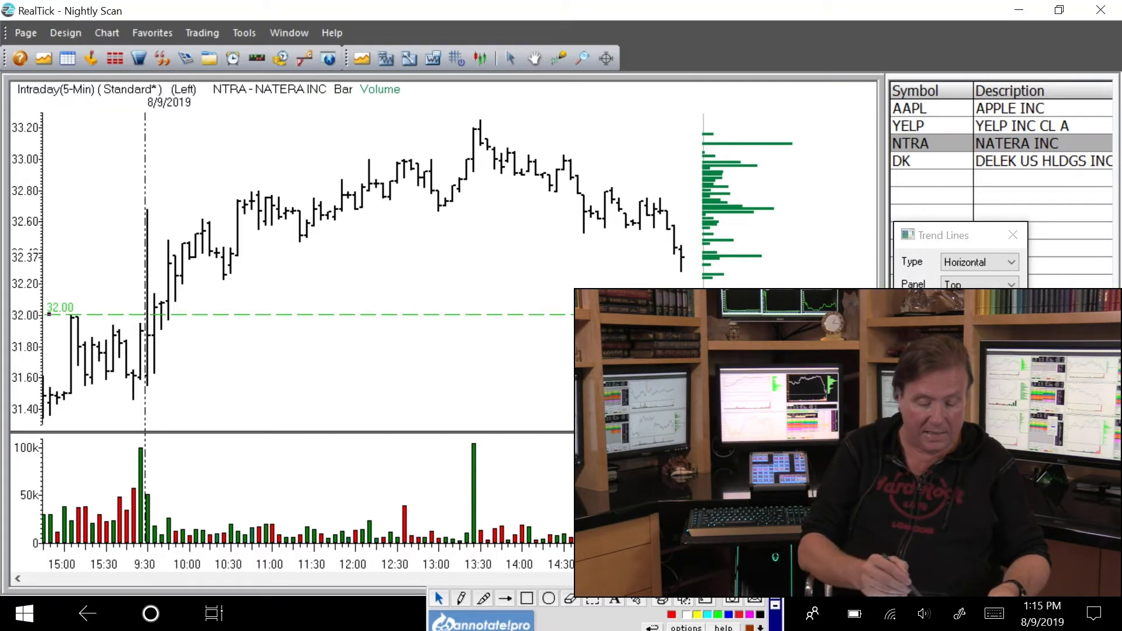
# - Add a horizontal trend line at 33.00 on the NTRA chart, circle the pre-9:30 consolidation below 32.00, and clear the ink
pyautogui.click(442, 159)
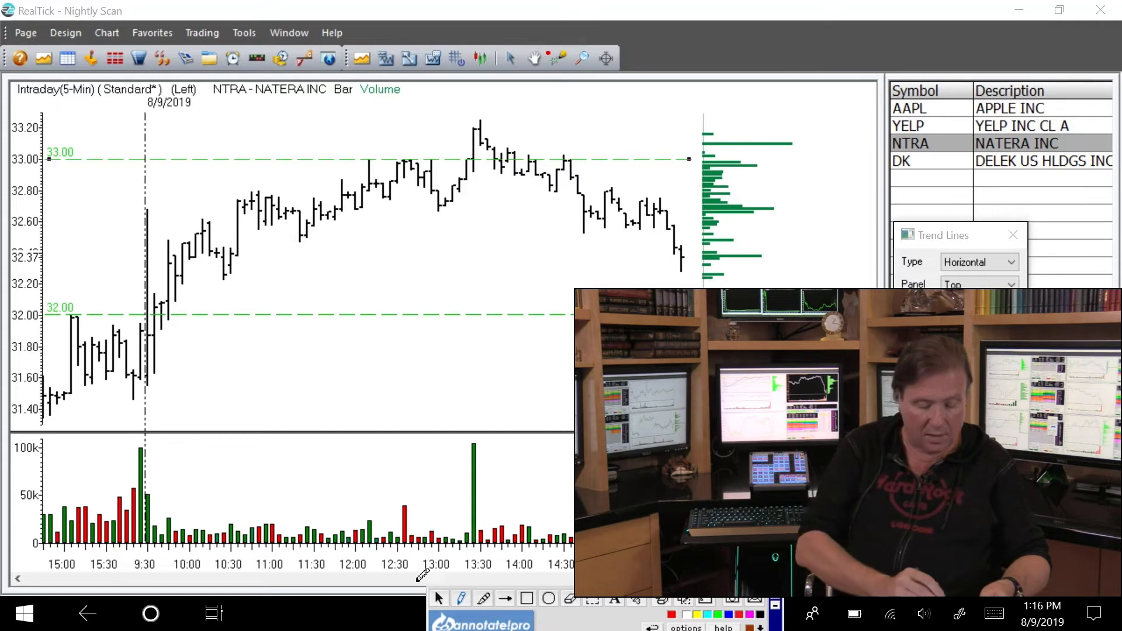
pyautogui.moveTo(57, 390)
pyautogui.mouseDown()
pyautogui.moveTo(139, 376)
pyautogui.moveTo(63, 400)
pyautogui.mouseUp()
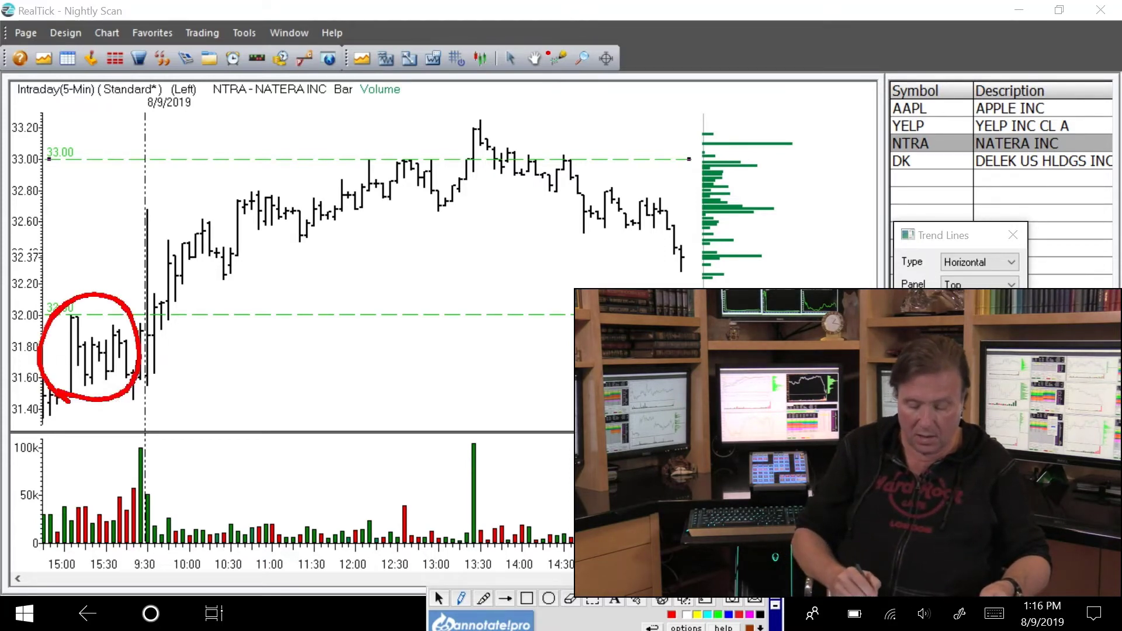
pyautogui.click(439, 598)
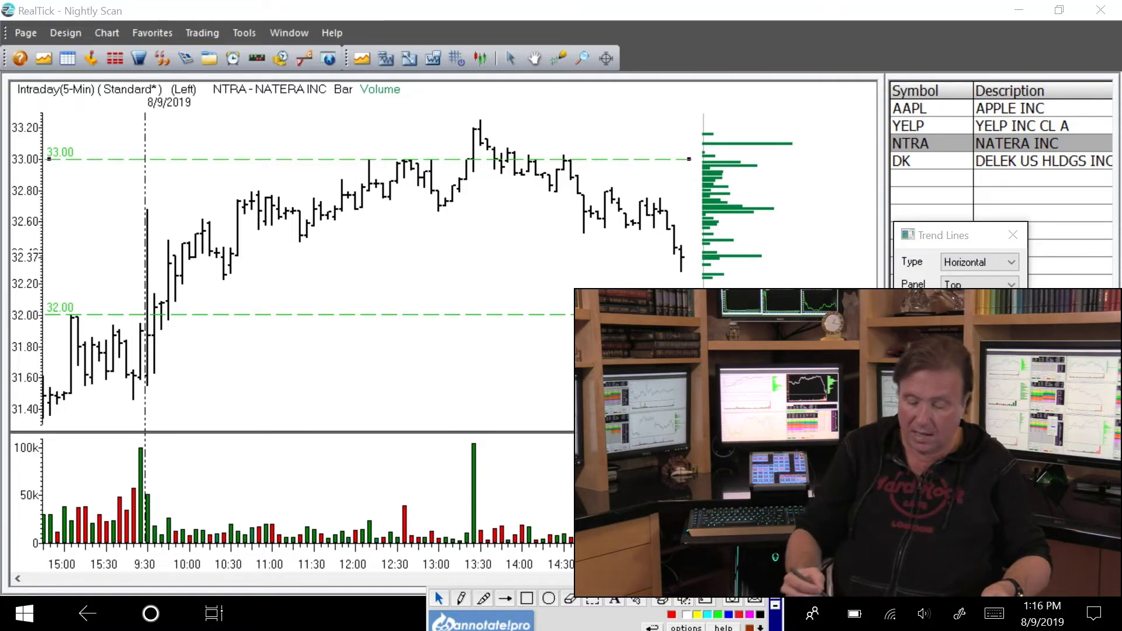
# - Change the trend line colour to black and place a horizontal line just below 31.50 along NTRA's lows before 9:30
pyautogui.click(979, 304)
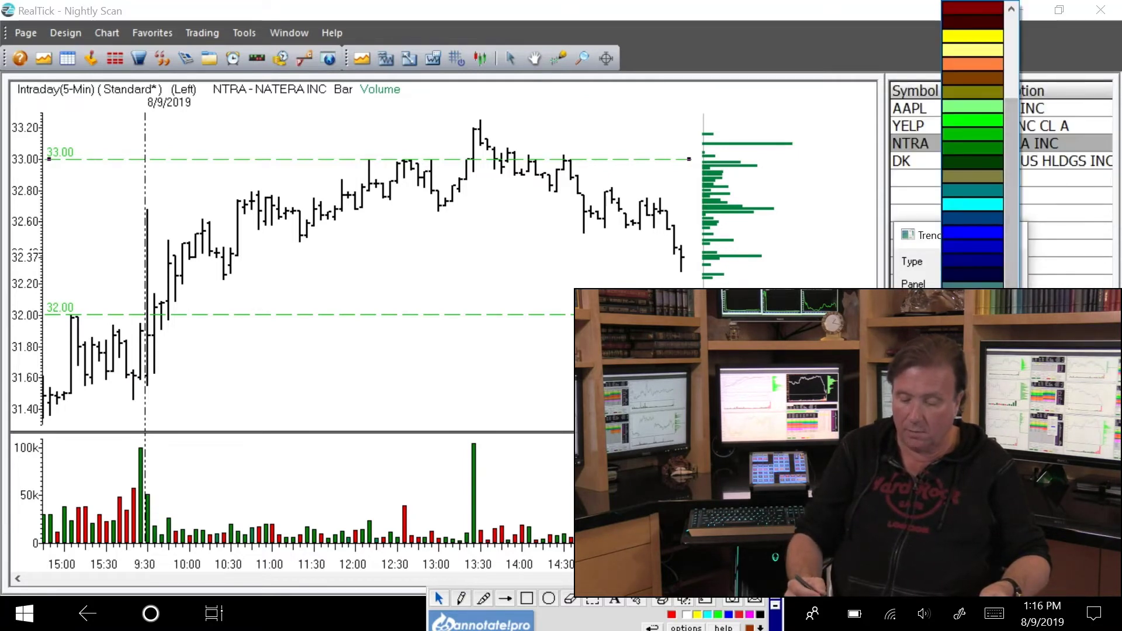
pyautogui.click(979, 304)
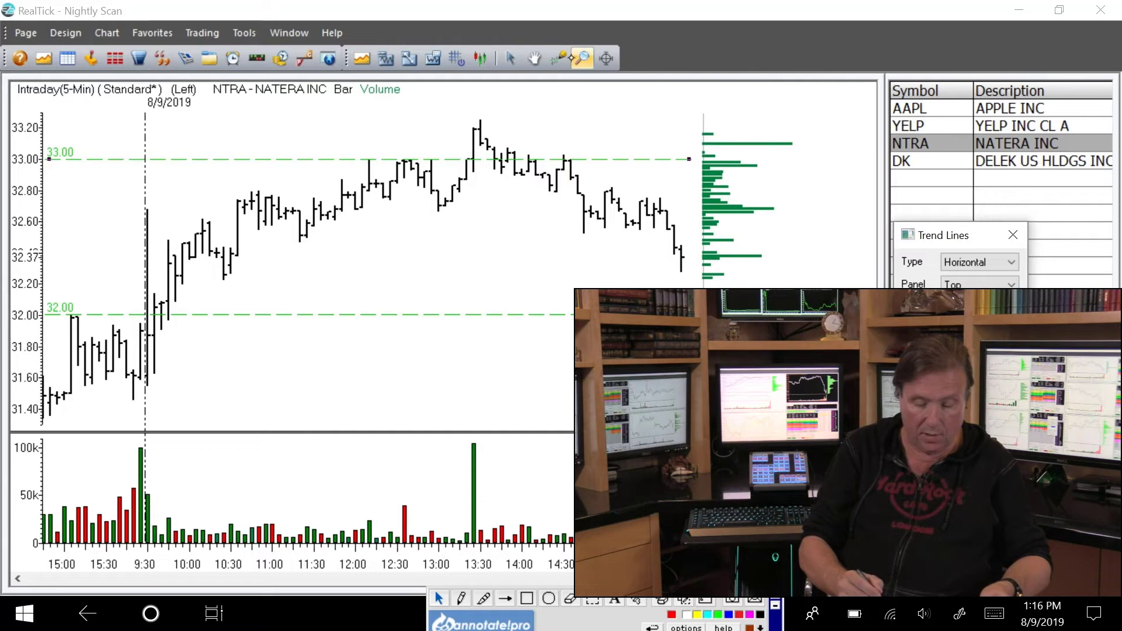
pyautogui.click(250, 395)
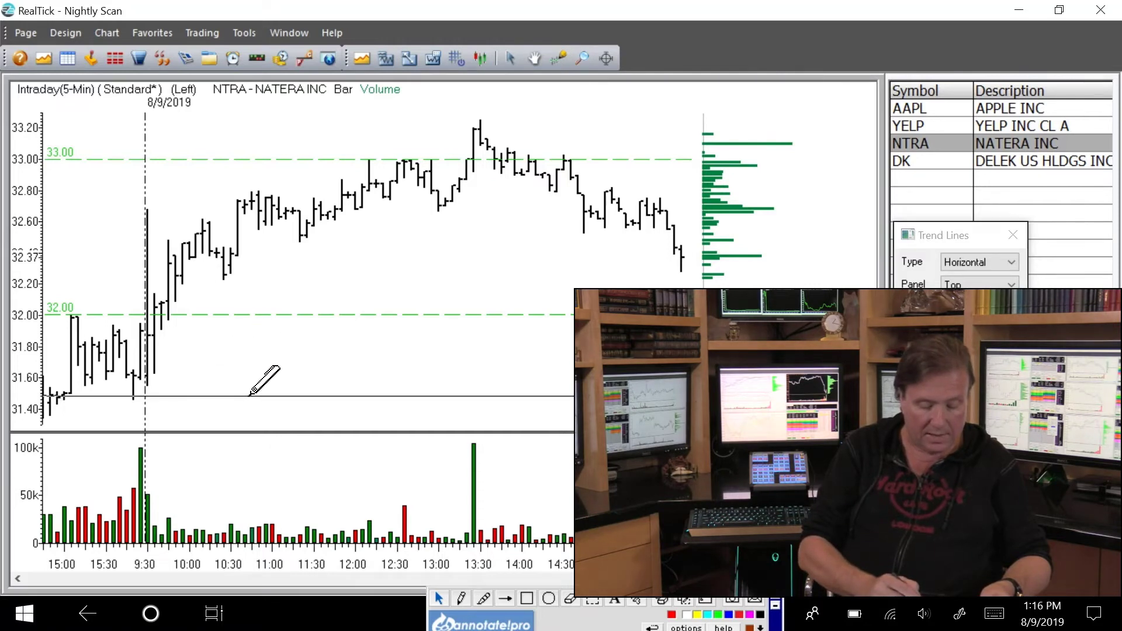
pyautogui.moveTo(250, 396); pyautogui.dragTo(254, 403)
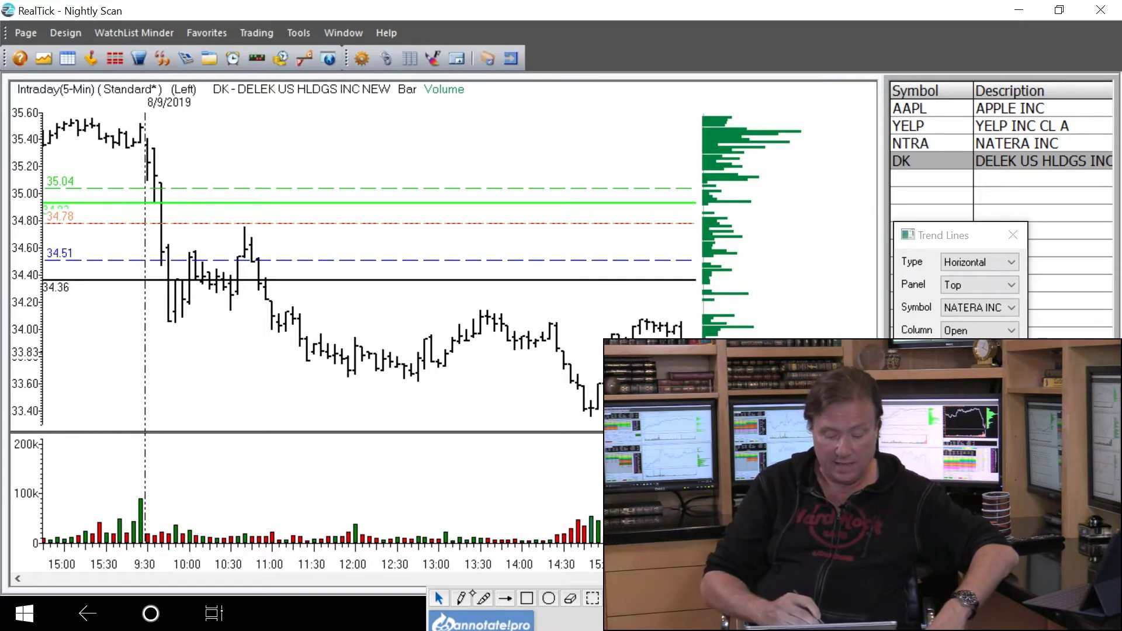
# - Pen-mark DK's 9:30 opening bar and the prior session's highs near 35.60, clear the ink, and circle the bars at the 35.04 line
pyautogui.click(460, 598)
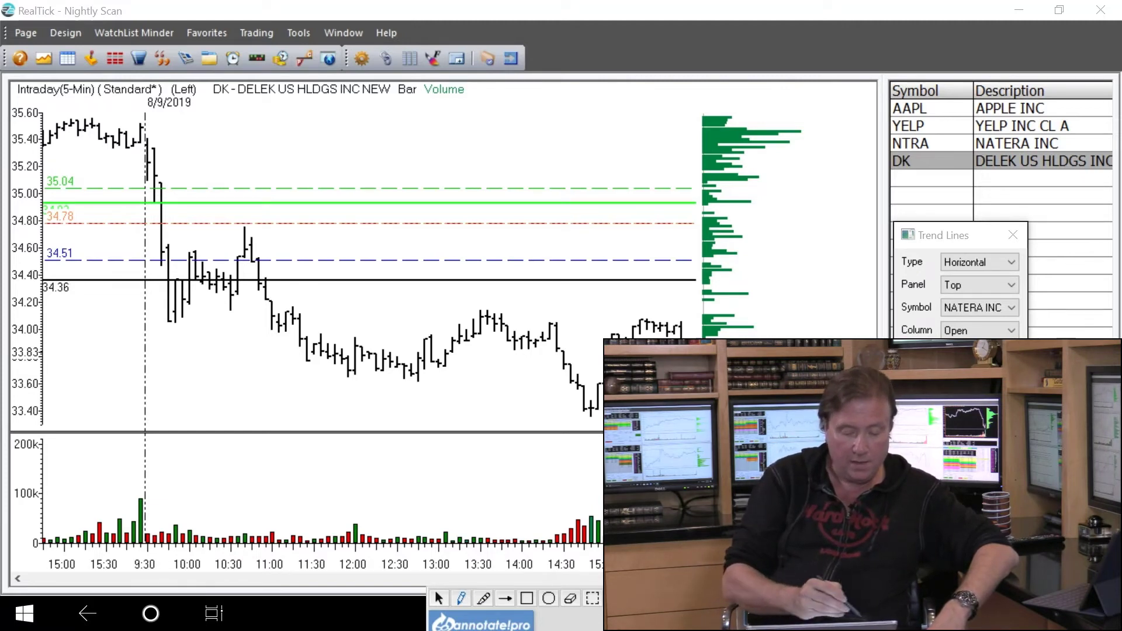
pyautogui.moveTo(145, 133); pyautogui.dragTo(151, 142)
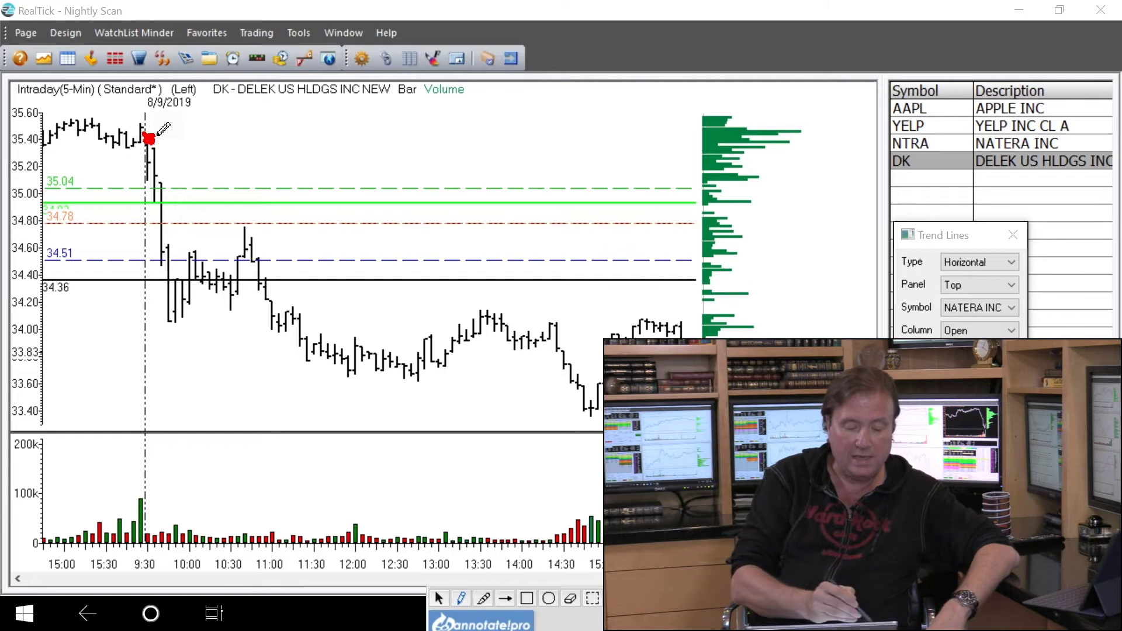
pyautogui.moveTo(44, 109); pyautogui.dragTo(153, 114)
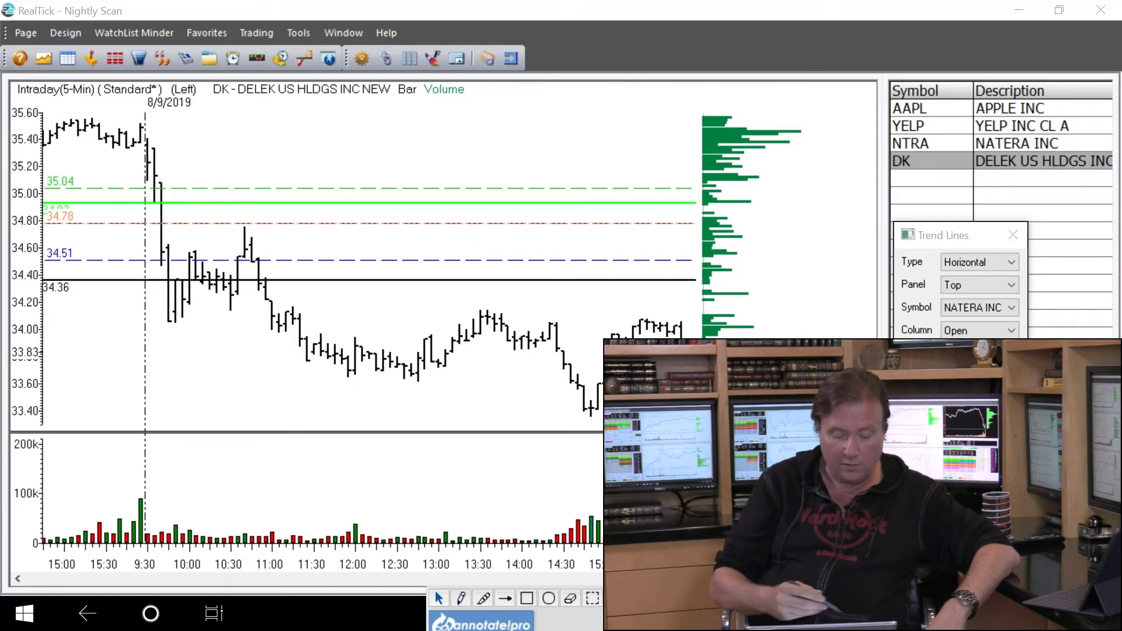
pyautogui.click(460, 598)
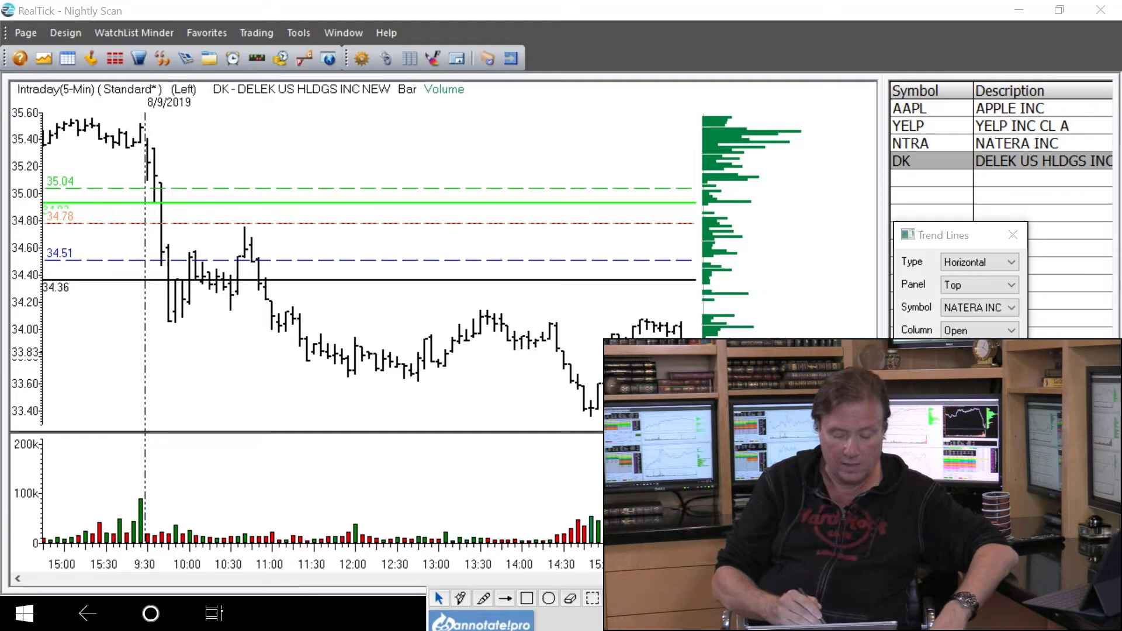
pyautogui.moveTo(165, 179)
pyautogui.mouseDown()
pyautogui.moveTo(140, 187)
pyautogui.moveTo(148, 178)
pyautogui.mouseUp()
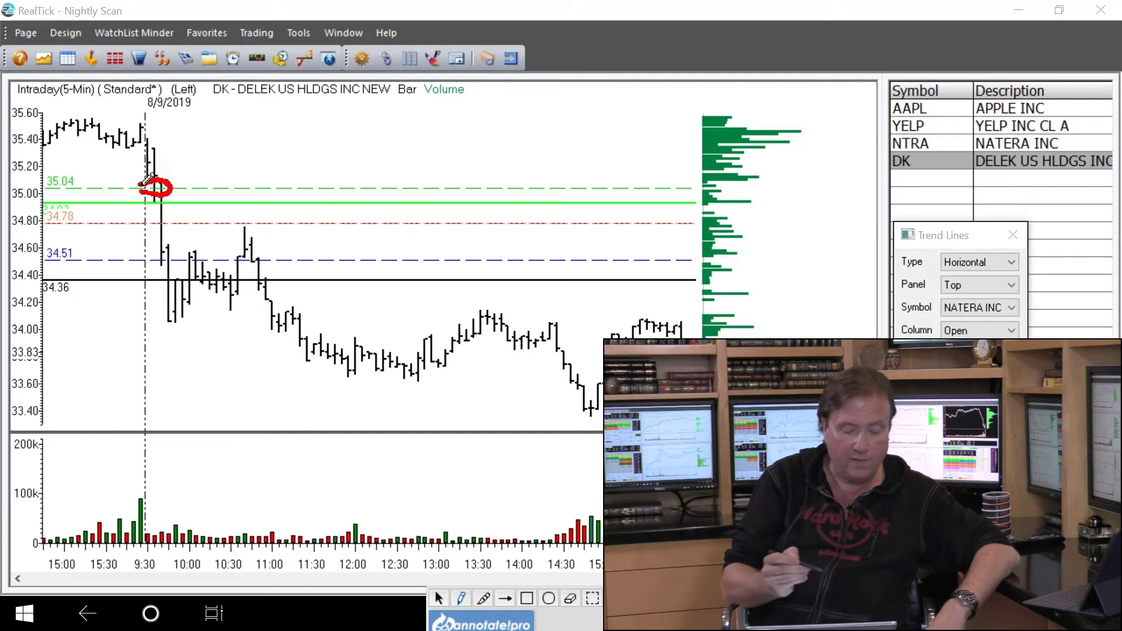